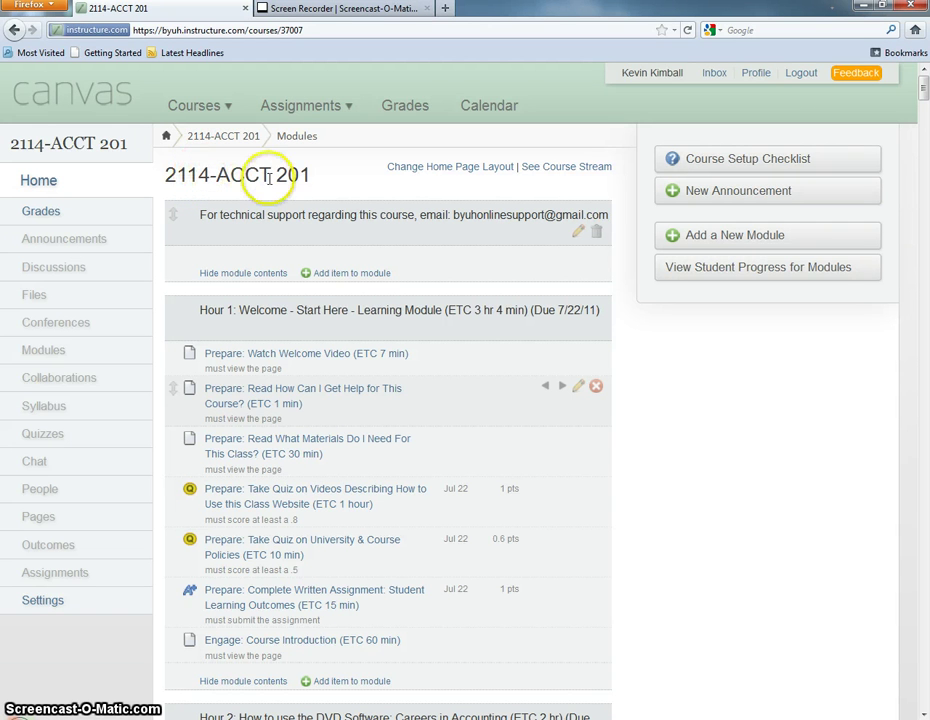
Scroll the course home page down to the Lesson 1a Learning Objective Practice Quizzes module
{"action": "left_click_drag", "start_coordinate": [924, 88], "coordinate": [922, 230]}
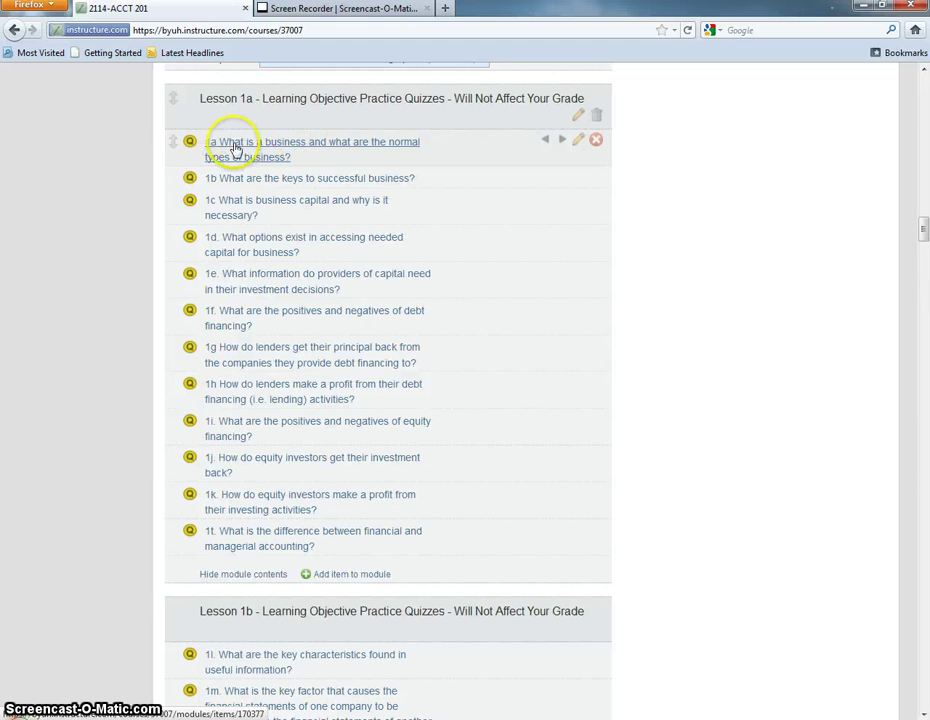
{"action": "left_click", "coordinate": [238, 147]}
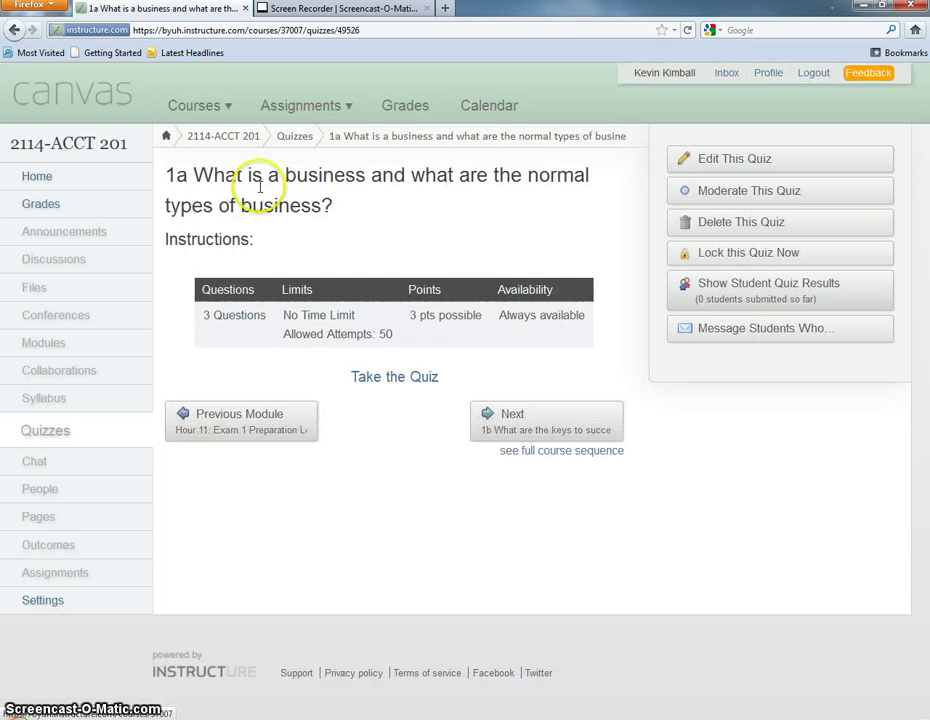
{"action": "left_click", "coordinate": [734, 160]}
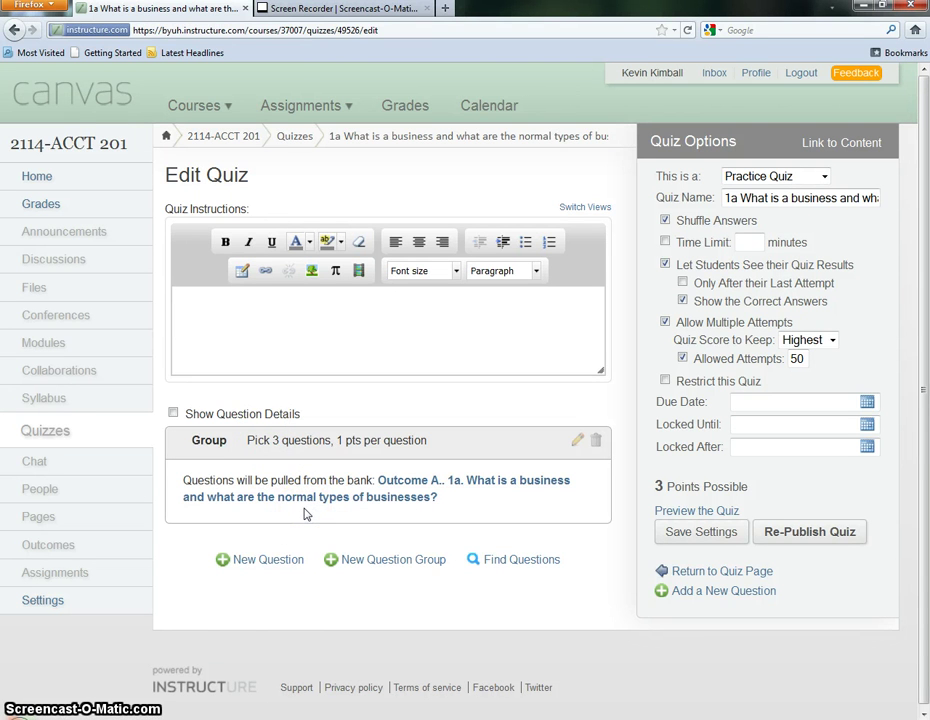
{"action": "left_click", "coordinate": [13, 31]}
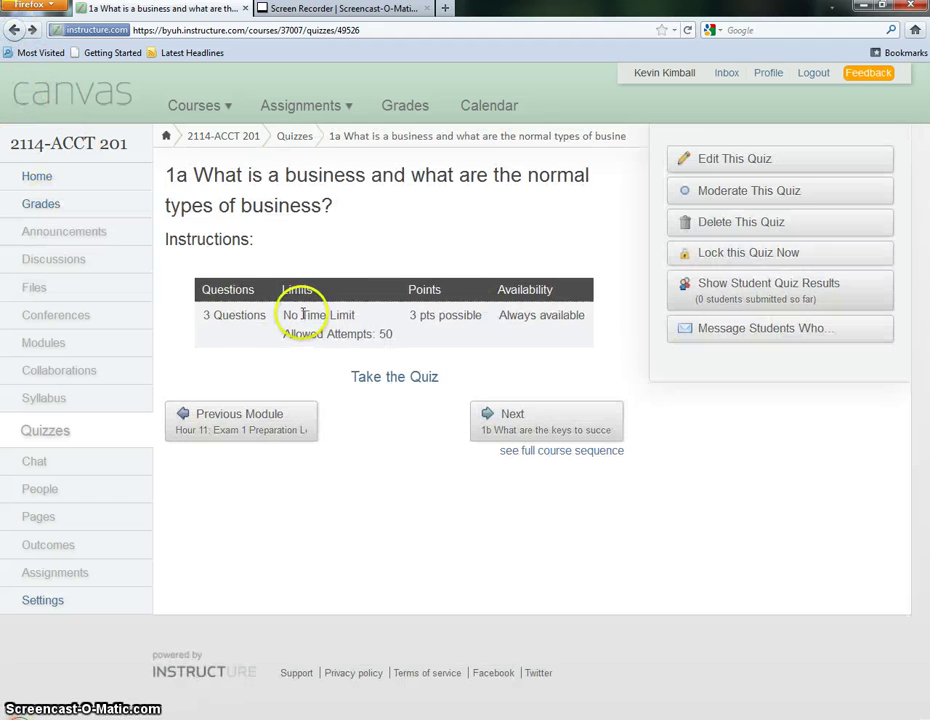
{"action": "left_click", "coordinate": [13, 31]}
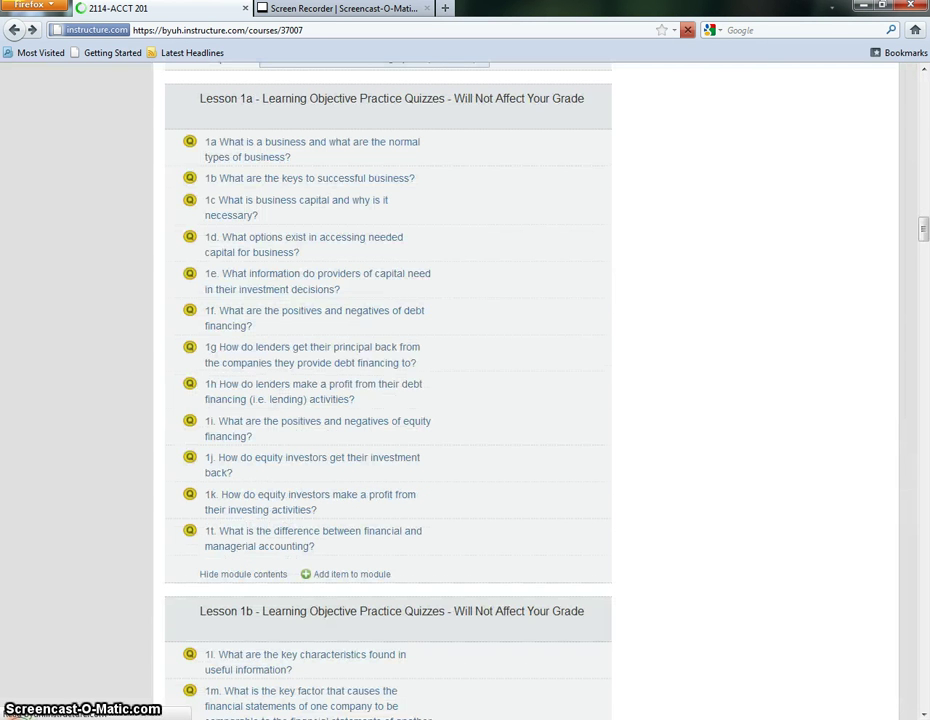
Scroll down to Lesson 2a and open the '2g. Describe the two general sources of equity.' quiz
{"action": "left_click", "coordinate": [922, 229]}
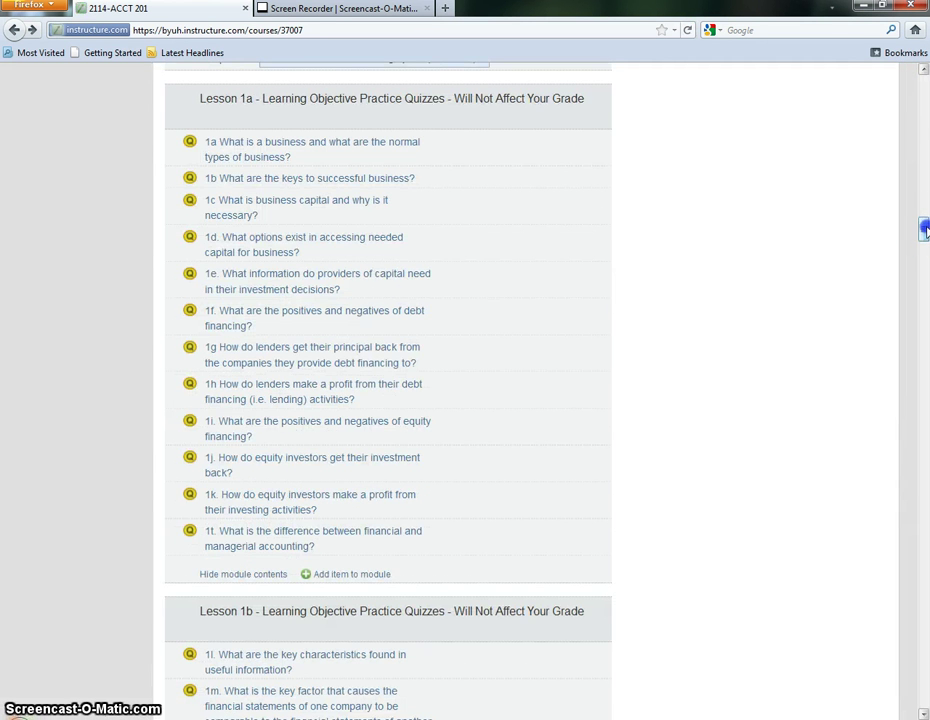
{"action": "left_click_drag", "start_coordinate": [922, 229], "coordinate": [922, 252]}
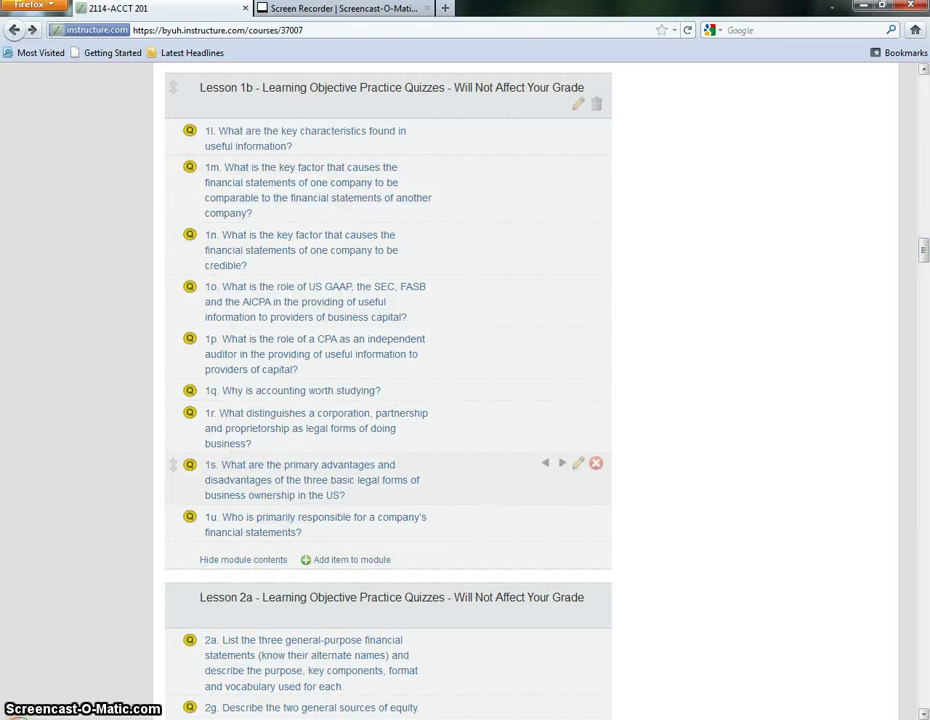
{"action": "left_click_drag", "start_coordinate": [922, 248], "coordinate": [920, 262]}
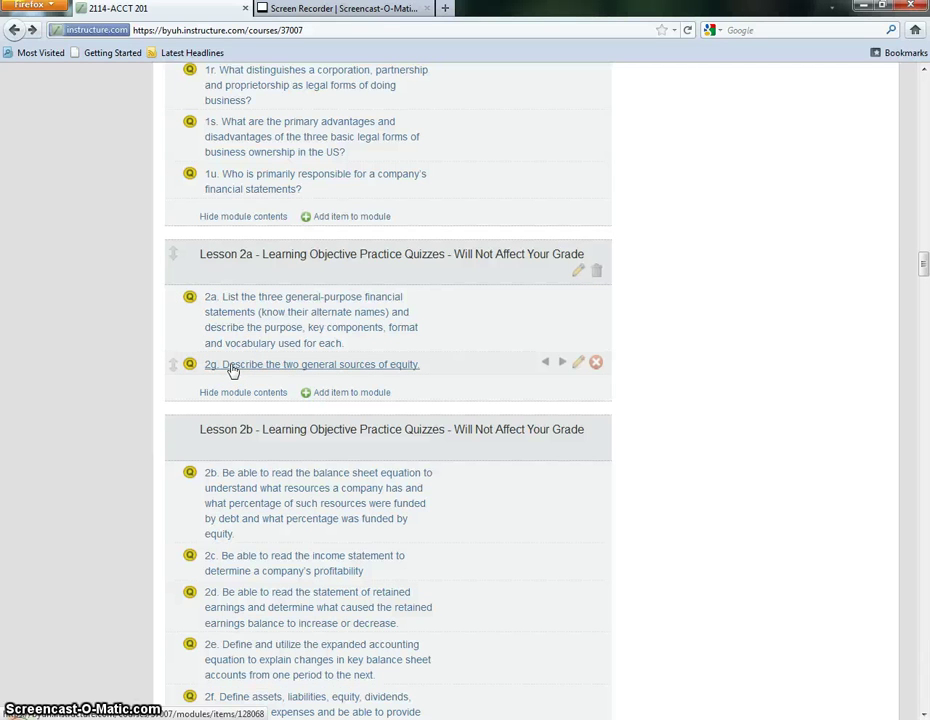
{"action": "left_click", "coordinate": [231, 366]}
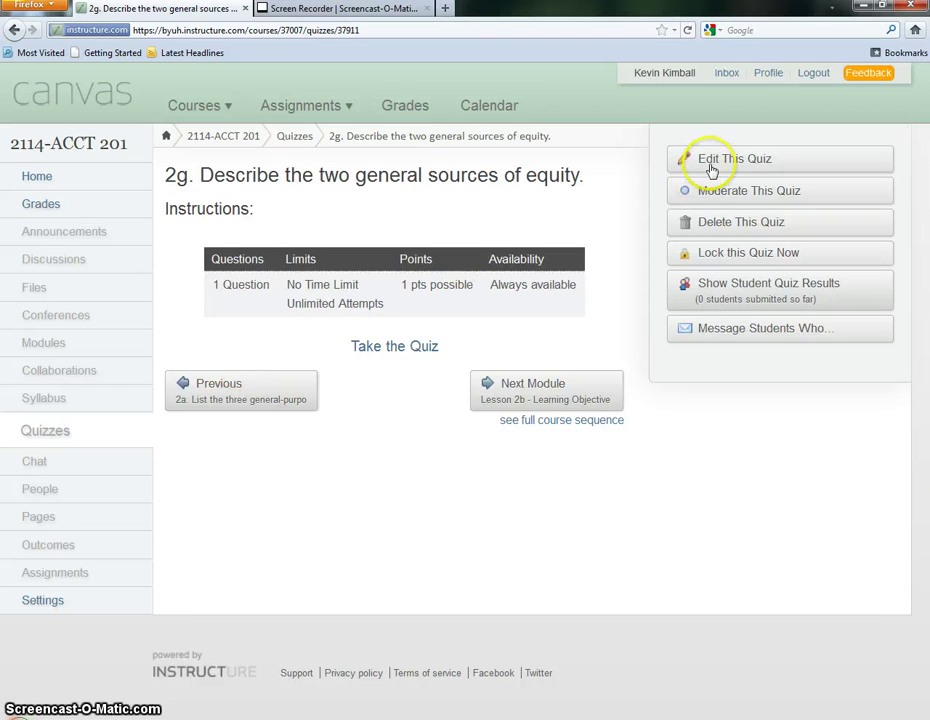
Edit quiz 2g and delete its single existing question
{"action": "left_click", "coordinate": [711, 168]}
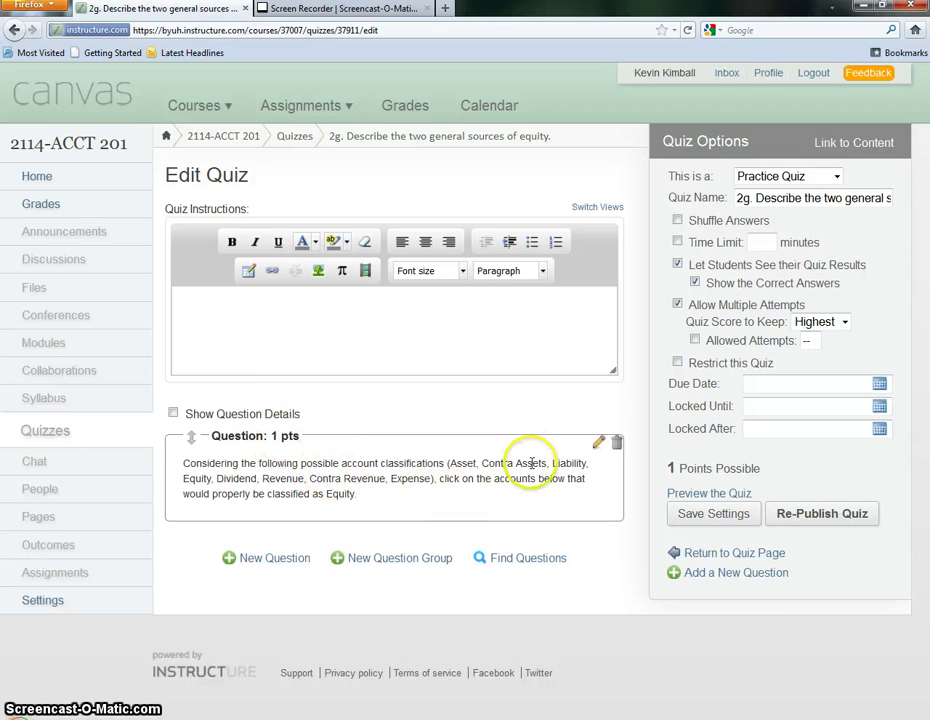
{"action": "left_click", "coordinate": [616, 443]}
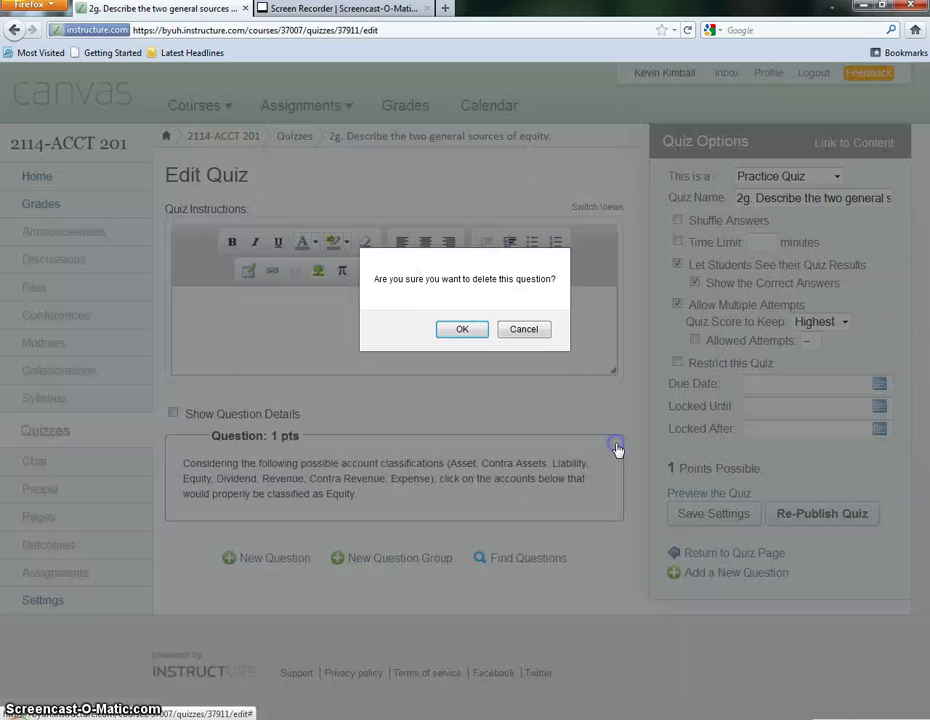
{"action": "left_click", "coordinate": [455, 330]}
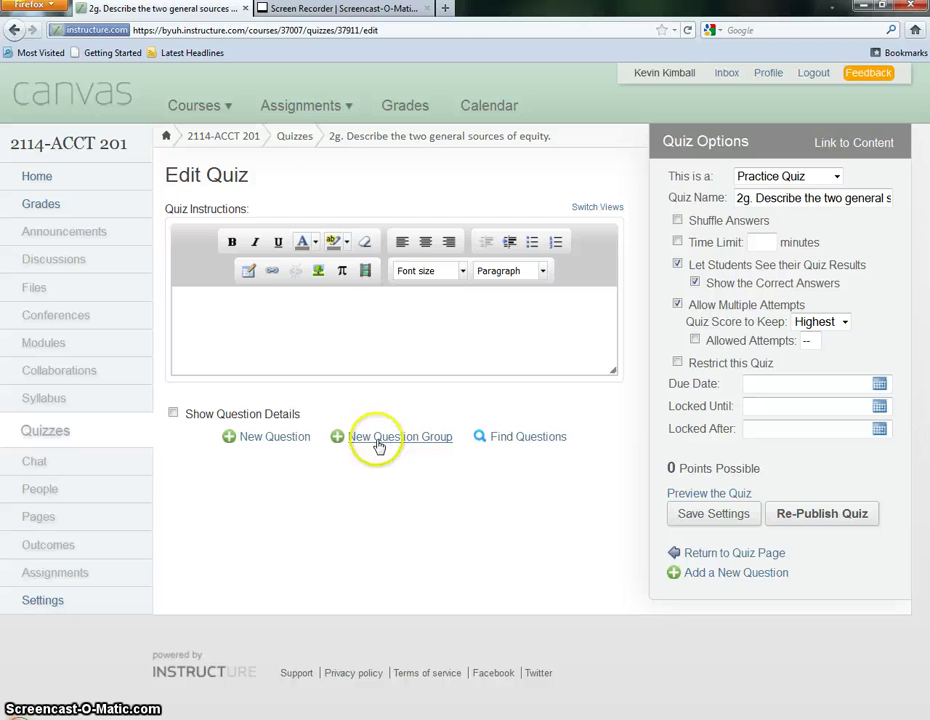
Add a question group linked to the Outcome B 2g bank, picking 3 questions at 1 pt each
{"action": "left_click", "coordinate": [380, 437]}
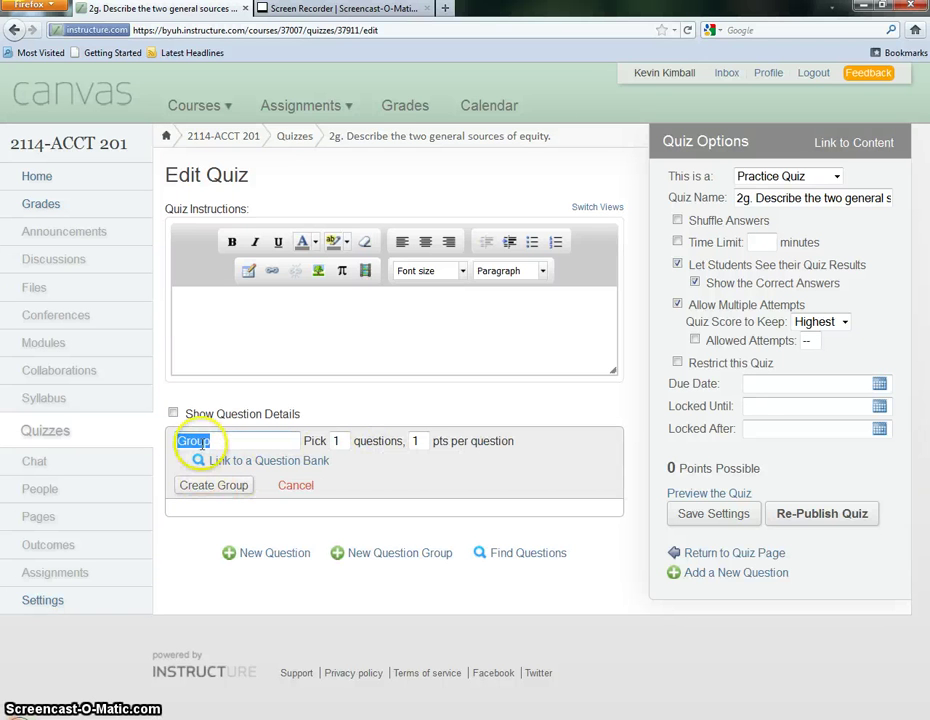
{"action": "left_click", "coordinate": [244, 463]}
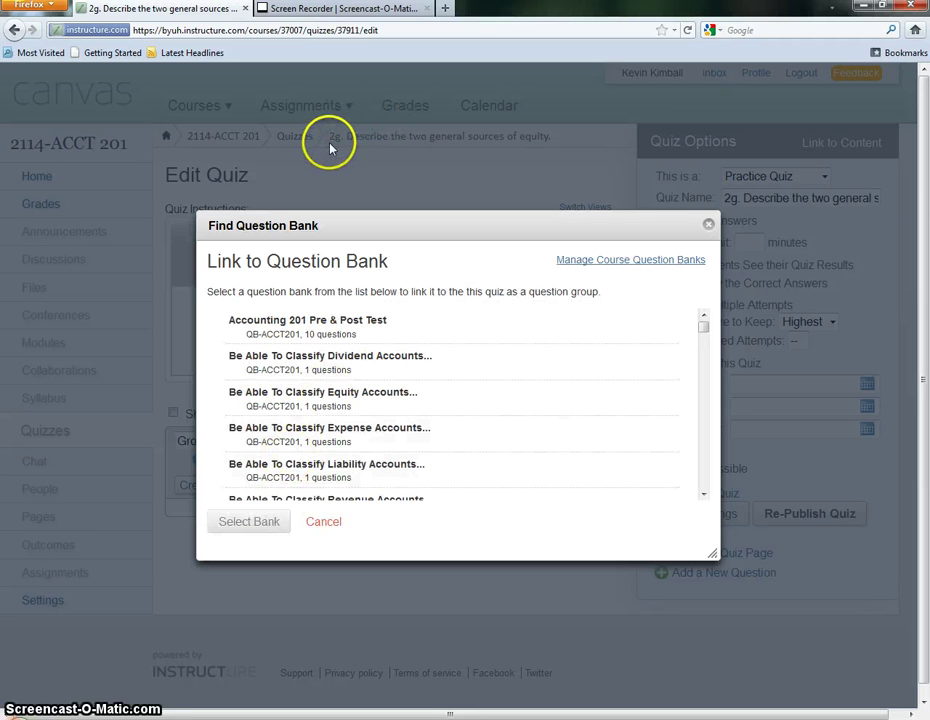
{"action": "left_click_drag", "start_coordinate": [702, 326], "coordinate": [700, 384]}
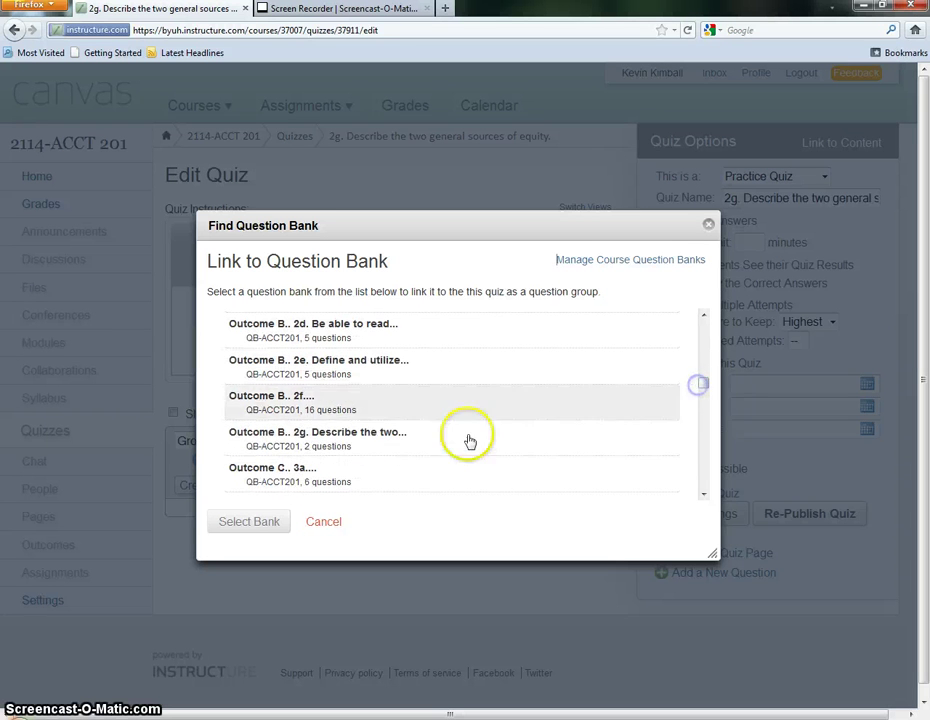
{"action": "left_click", "coordinate": [335, 446]}
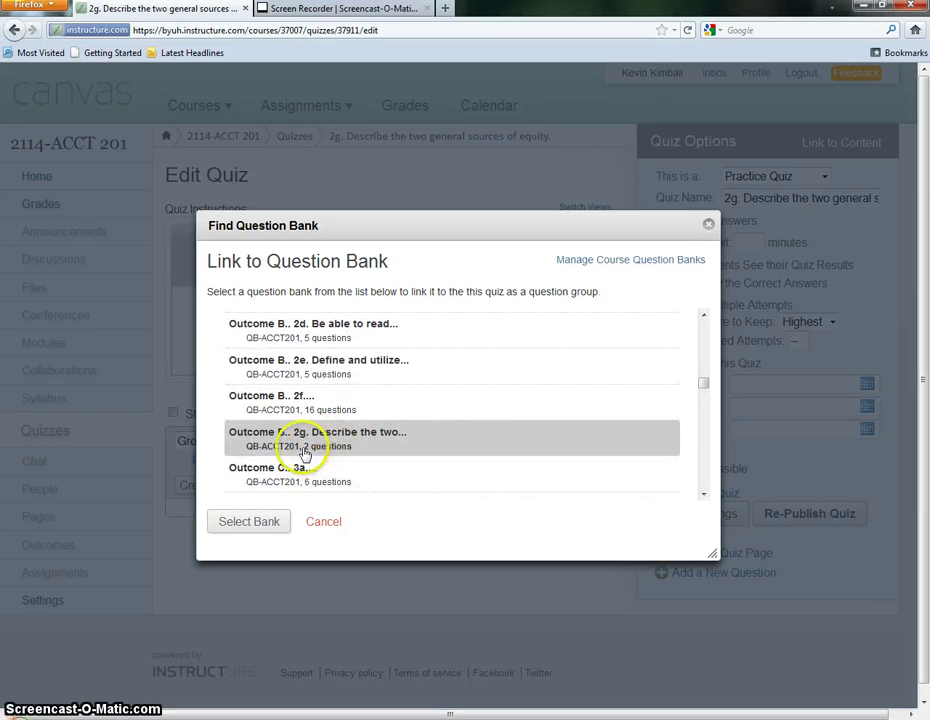
{"action": "left_click", "coordinate": [254, 525]}
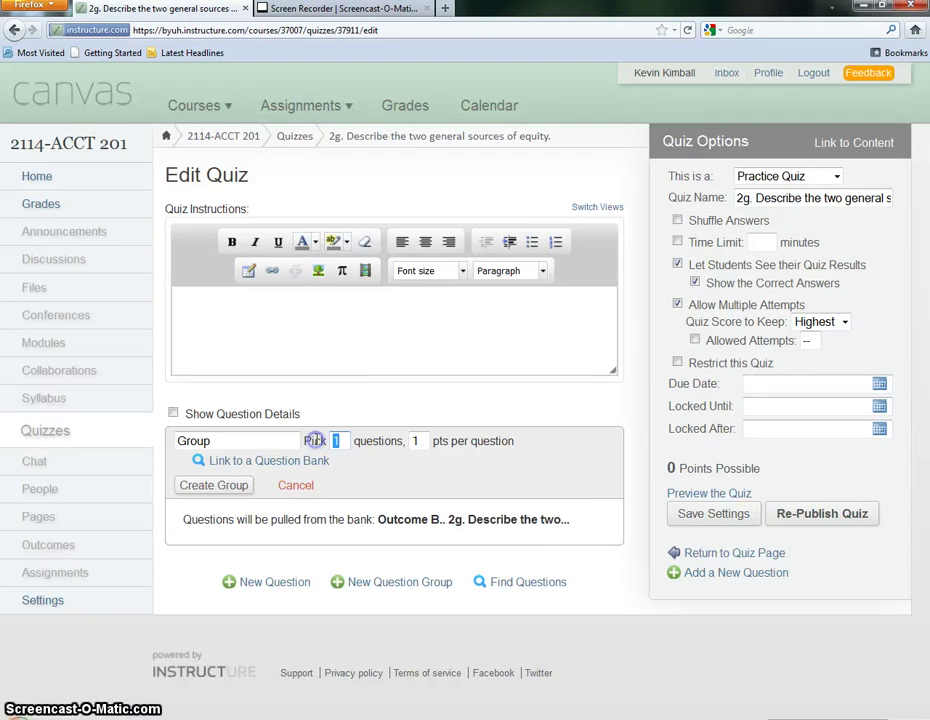
{"action": "type", "text": "3"}
{"action": "left_click", "coordinate": [355, 442]}
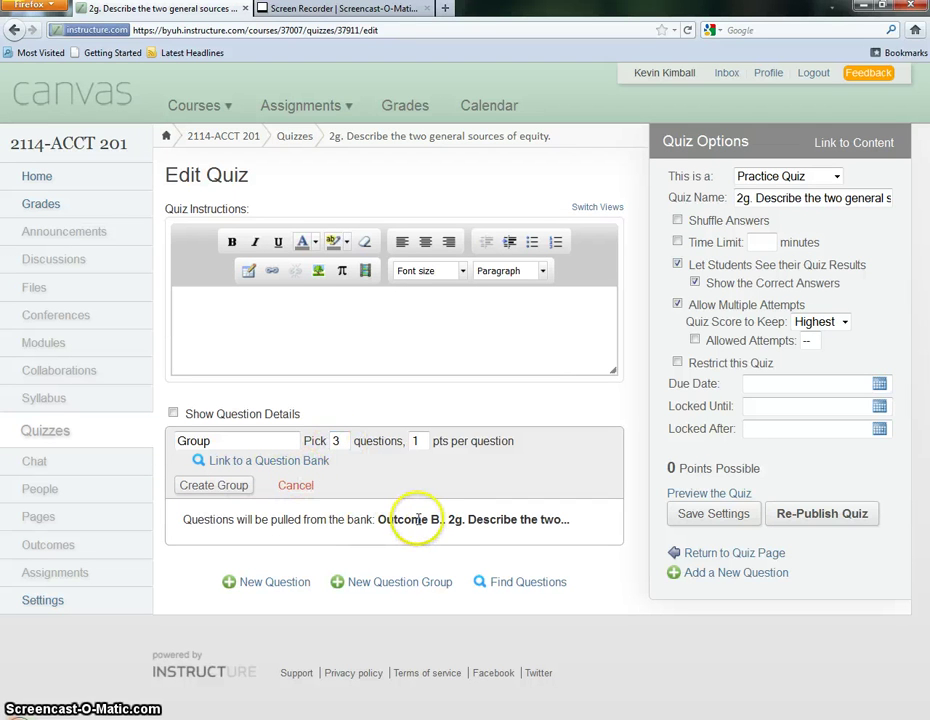
{"action": "left_click", "coordinate": [222, 484]}
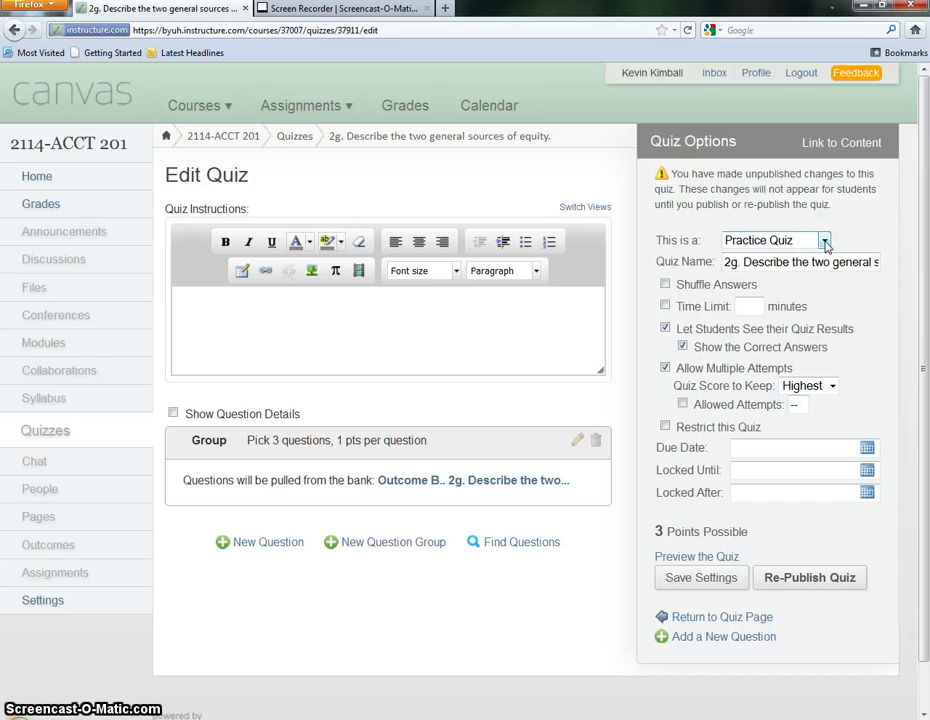
Keep 2g a practice quiz with shuffled answers and 50 allowed attempts, then save and re-publish it
{"action": "left_click", "coordinate": [825, 243]}
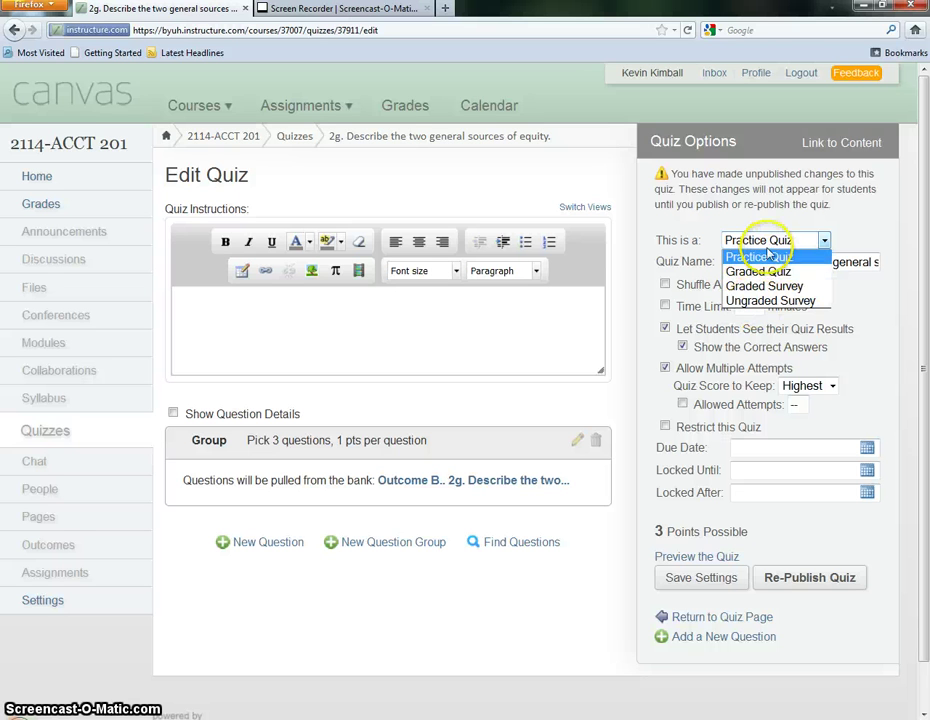
{"action": "left_click", "coordinate": [767, 257]}
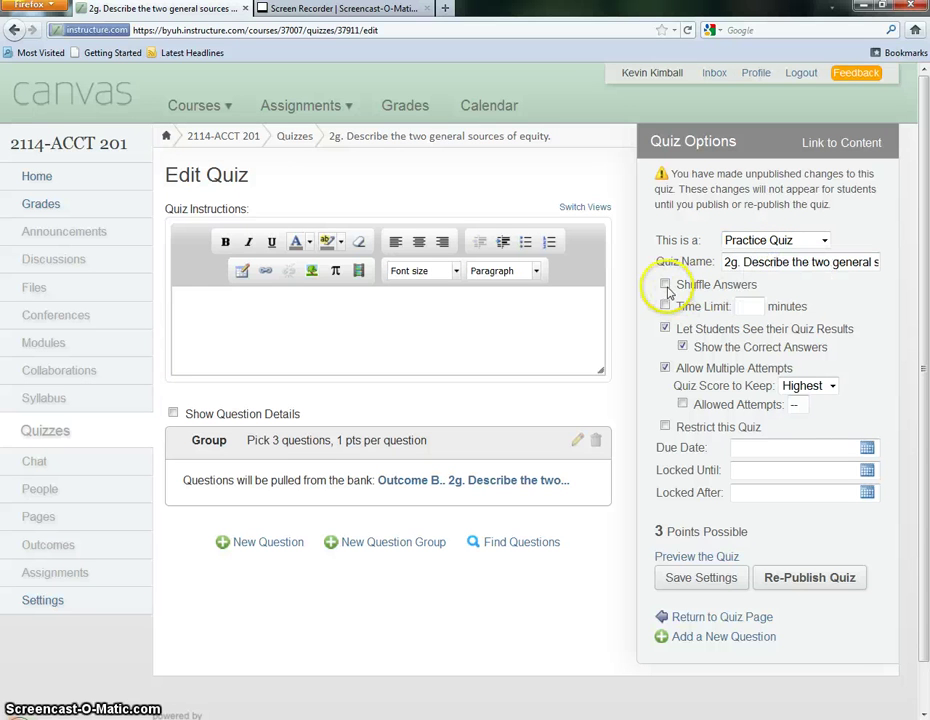
{"action": "left_click", "coordinate": [665, 285]}
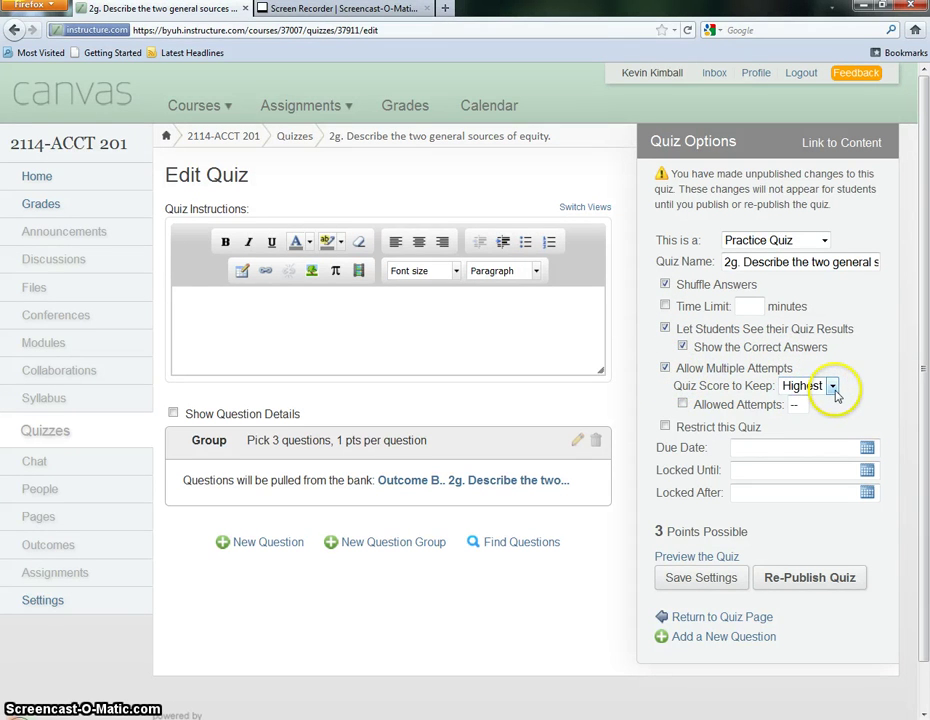
{"action": "left_click", "coordinate": [684, 405]}
{"action": "left_click_drag", "start_coordinate": [801, 424], "coordinate": [782, 424]}
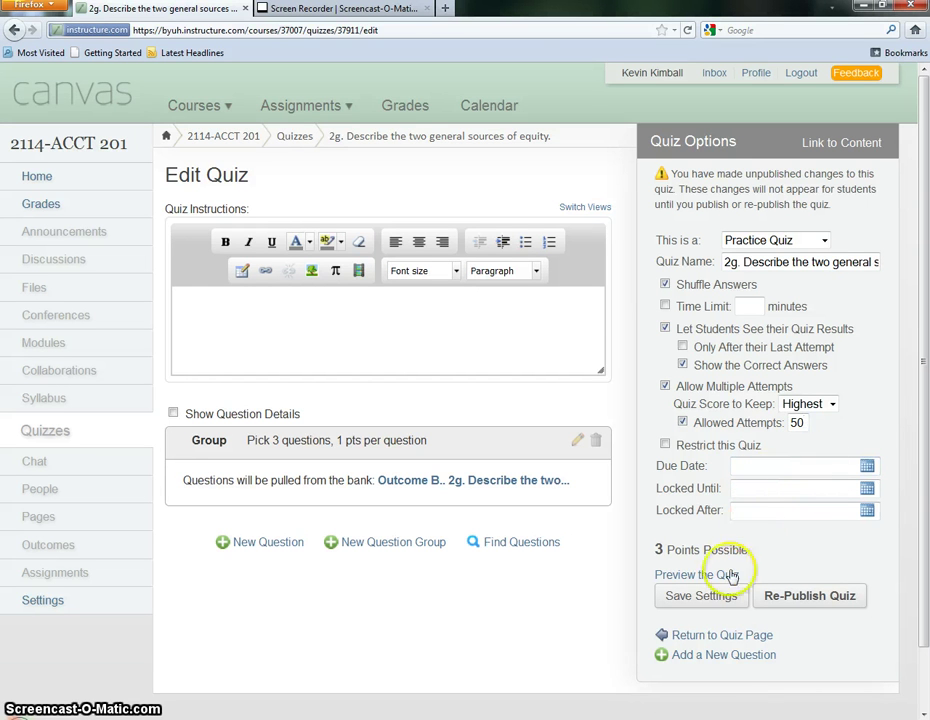
{"action": "left_click", "coordinate": [702, 596]}
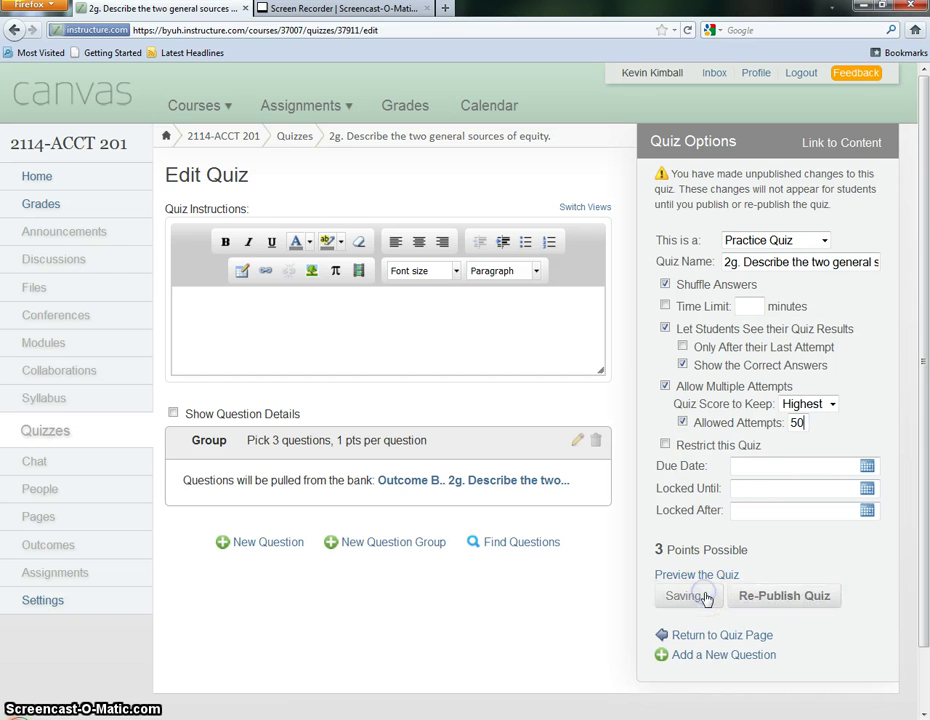
{"action": "left_click", "coordinate": [758, 597]}
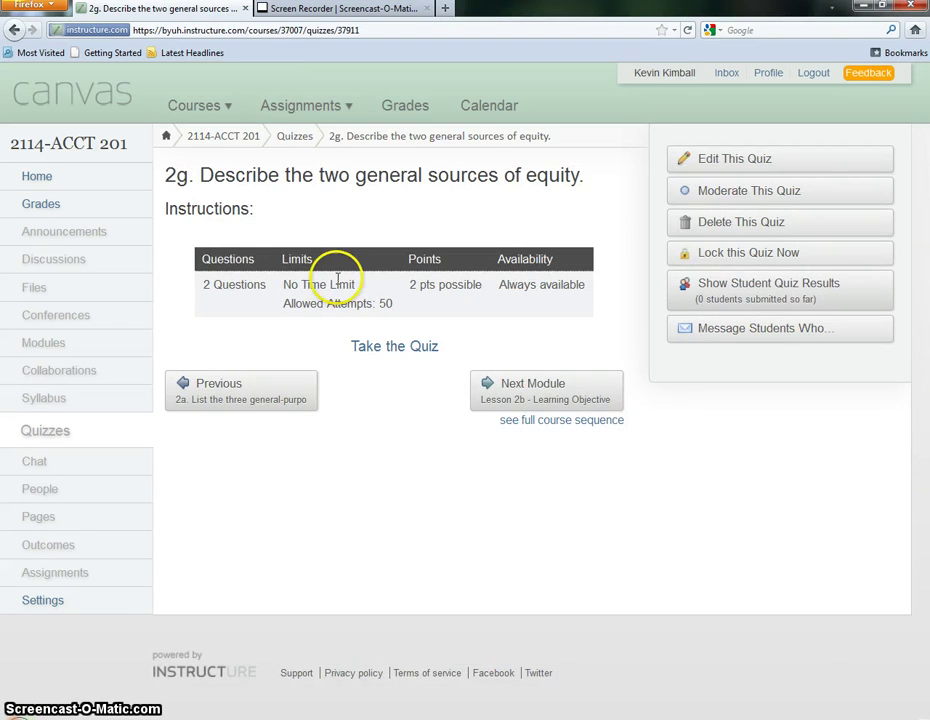
In the next quiz, 2b, add a question group picking 3 questions from the Outcome B 2b bank
{"action": "left_click", "coordinate": [537, 393]}
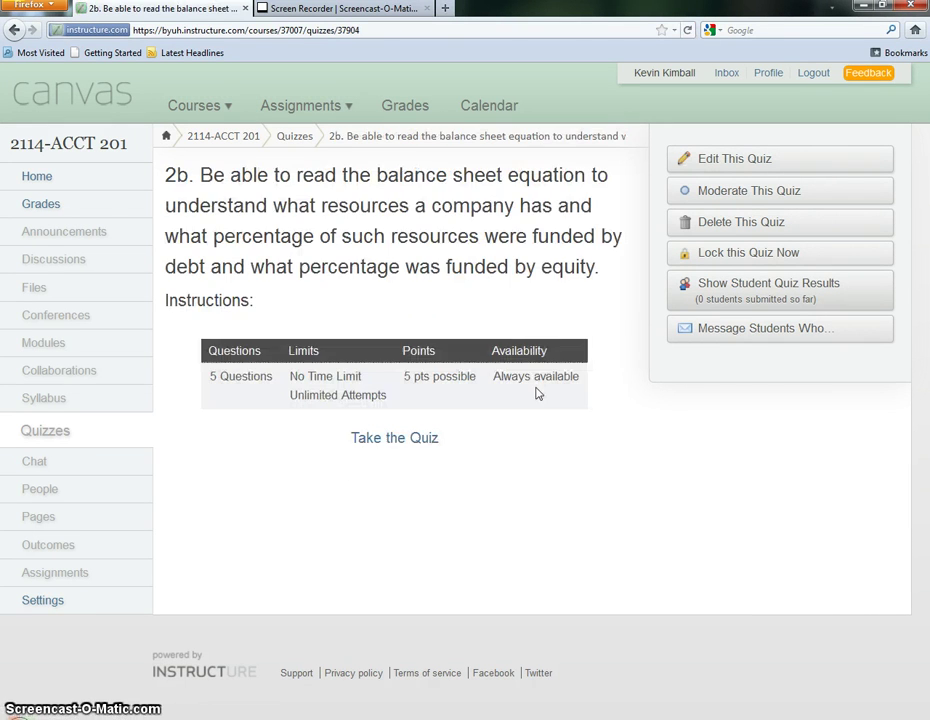
{"action": "left_click", "coordinate": [708, 163]}
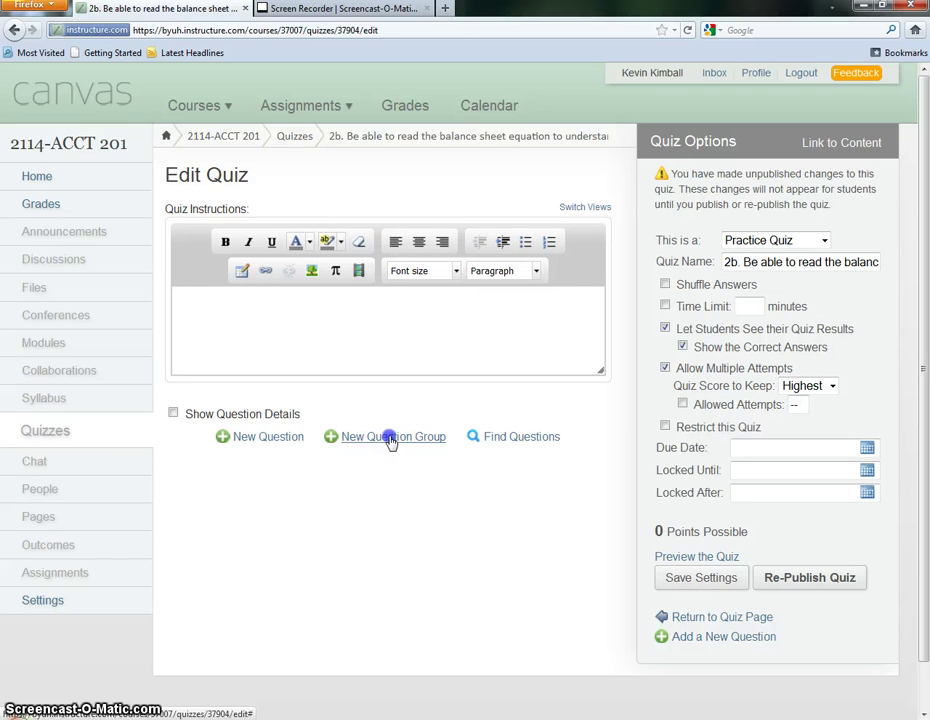
{"action": "left_click", "coordinate": [390, 440]}
{"action": "left_click", "coordinate": [249, 461]}
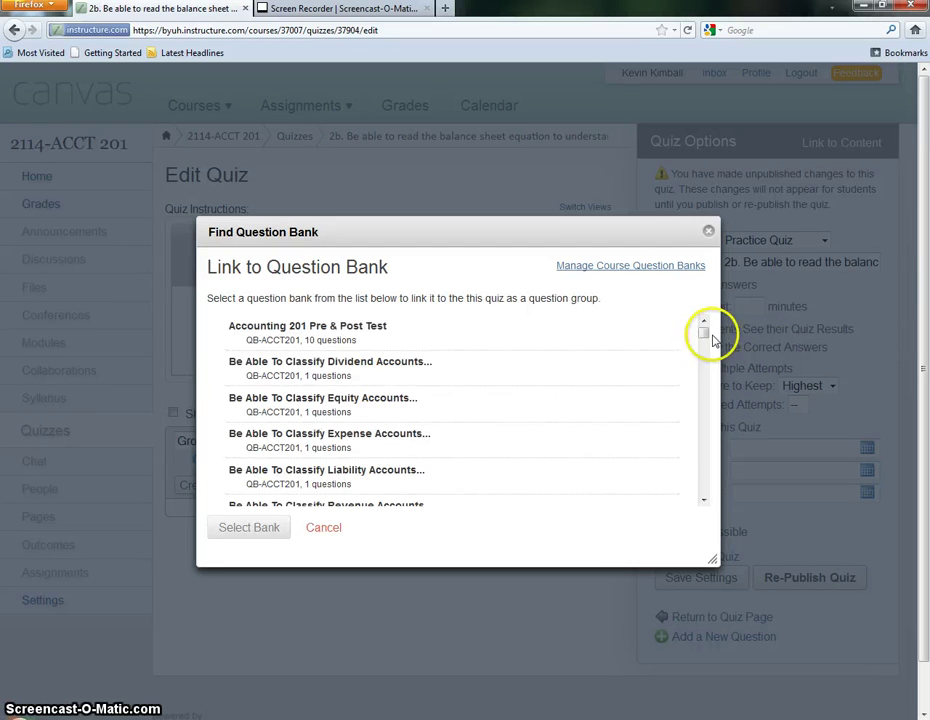
{"action": "left_click_drag", "start_coordinate": [706, 336], "coordinate": [698, 384]}
{"action": "left_click", "coordinate": [343, 405]}
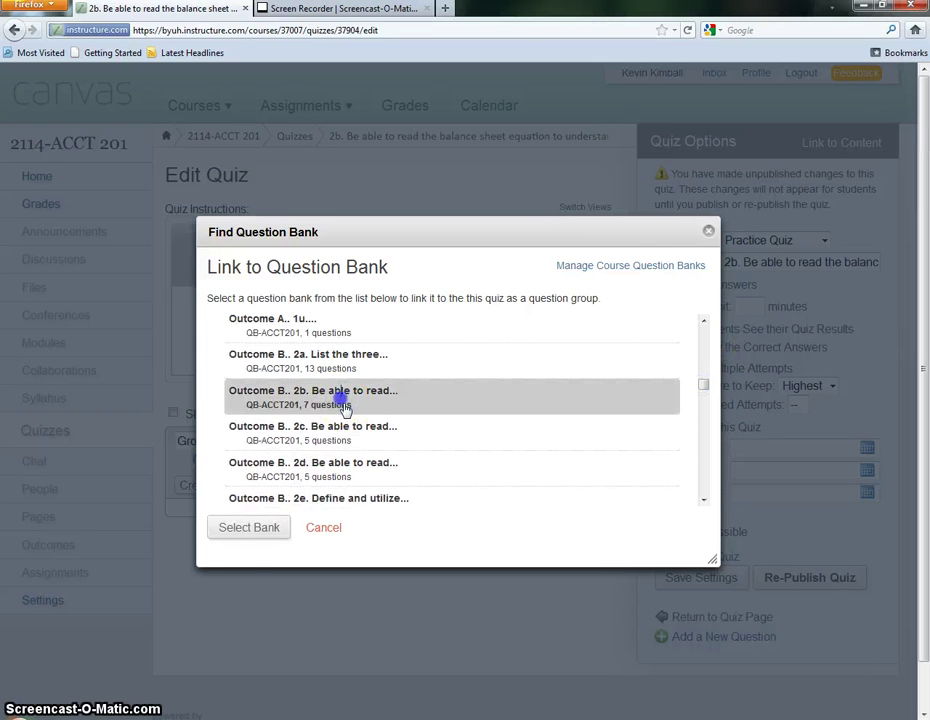
{"action": "left_click", "coordinate": [236, 540]}
{"action": "left_click", "coordinate": [333, 440]}
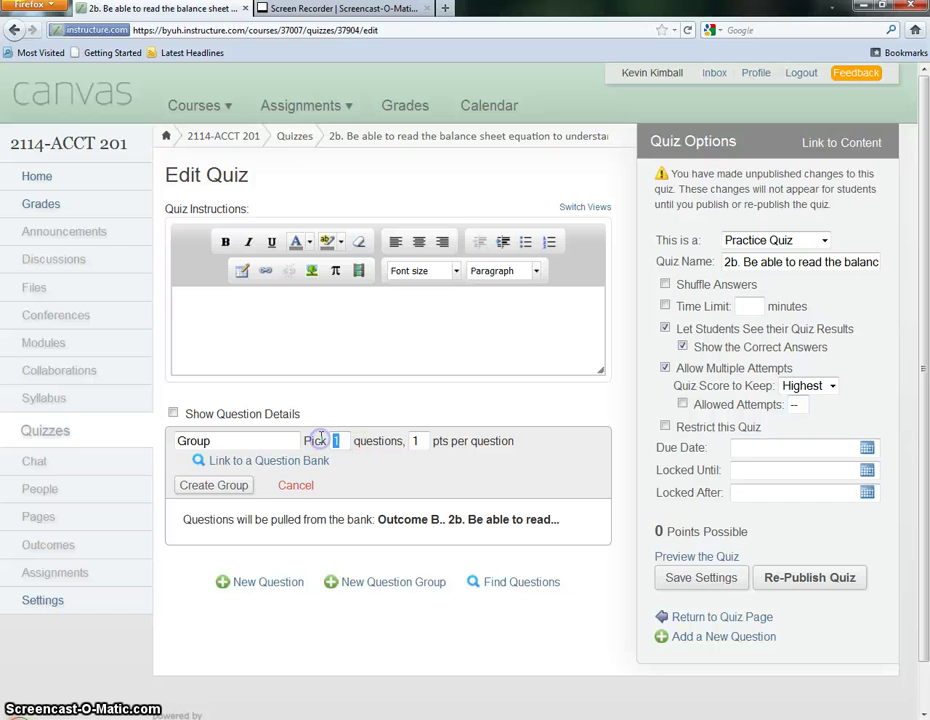
{"action": "left_click", "coordinate": [210, 486]}
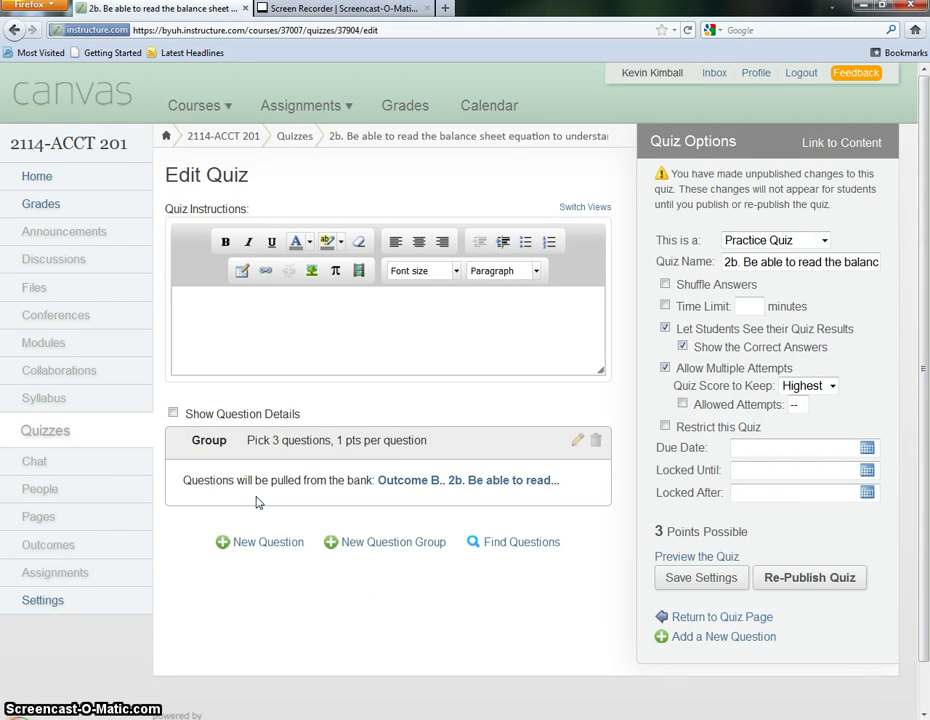
Give quiz 2b shuffled answers and 50 allowed attempts, then save and re-publish it
{"action": "left_click", "coordinate": [665, 284]}
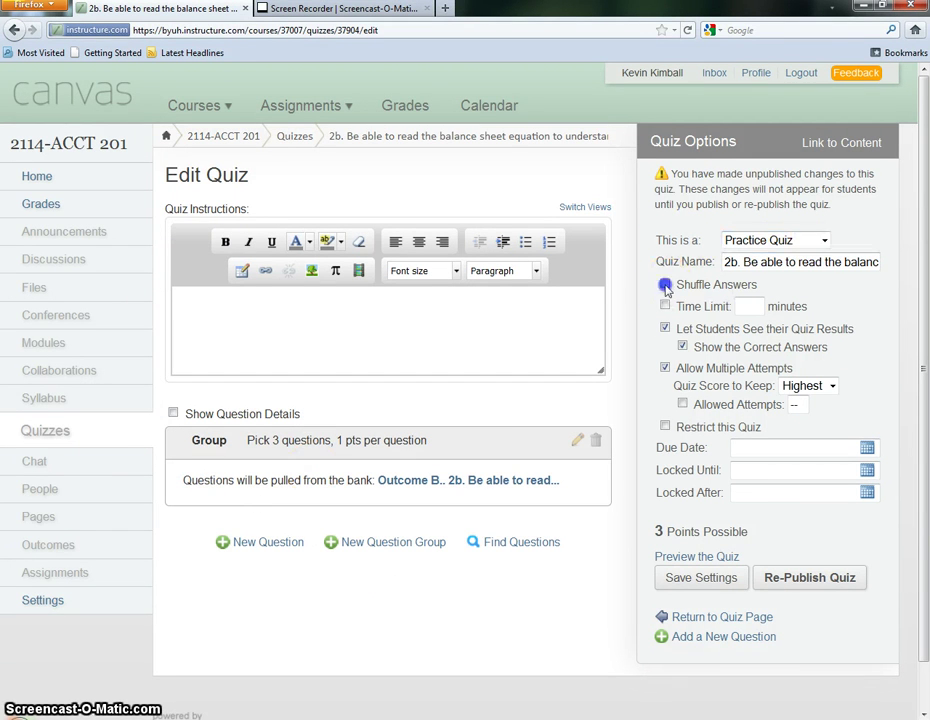
{"action": "left_click", "coordinate": [683, 404]}
{"action": "double_click", "coordinate": [800, 422]}
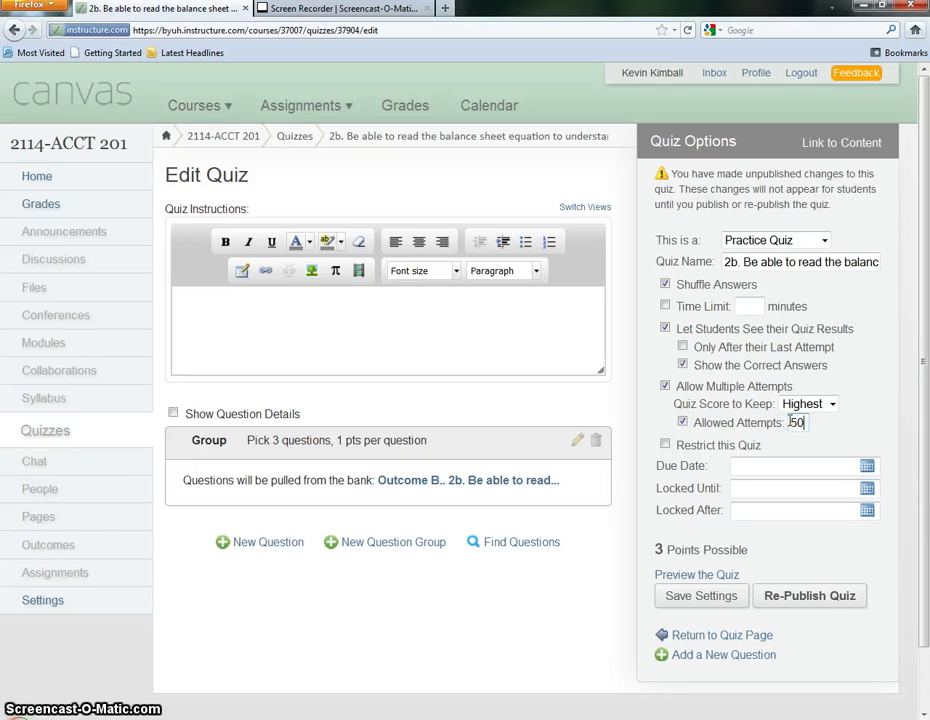
{"action": "type", "text": "50"}
{"action": "left_click", "coordinate": [703, 596]}
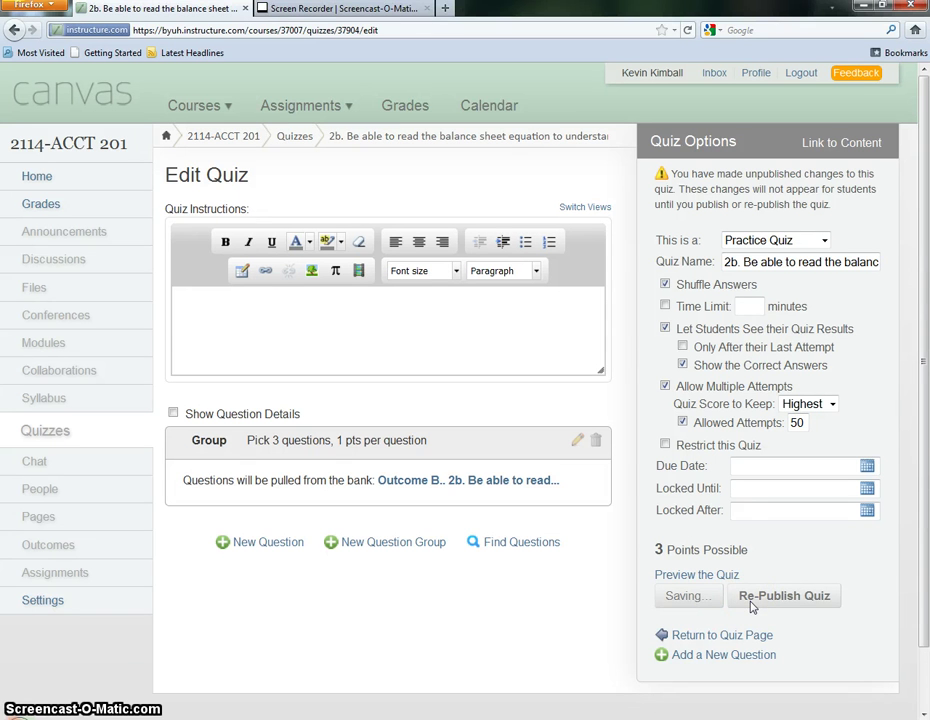
{"action": "left_click", "coordinate": [753, 596]}
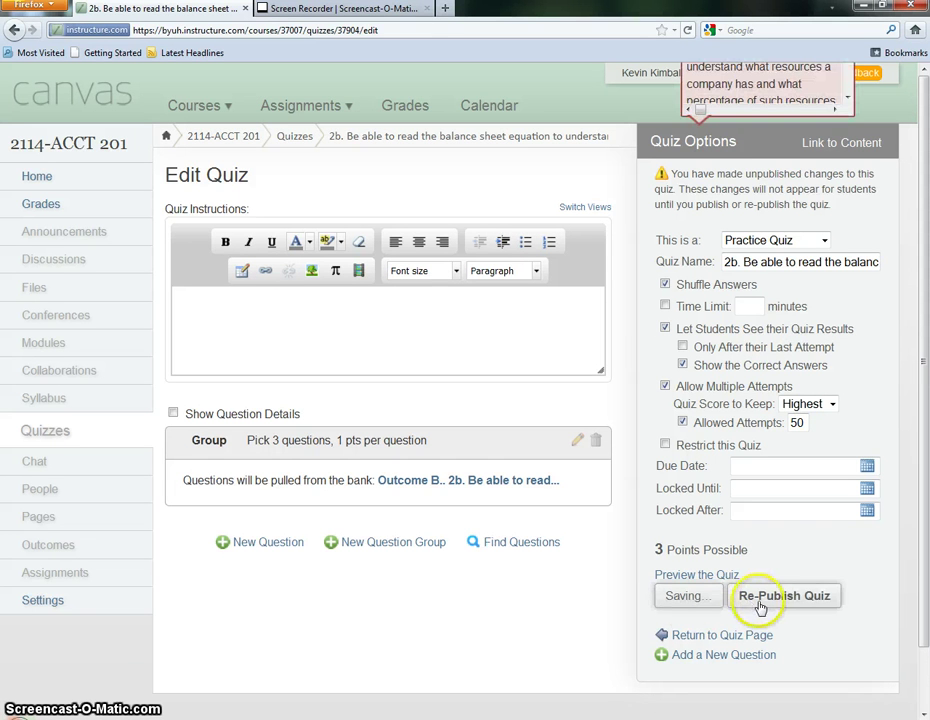